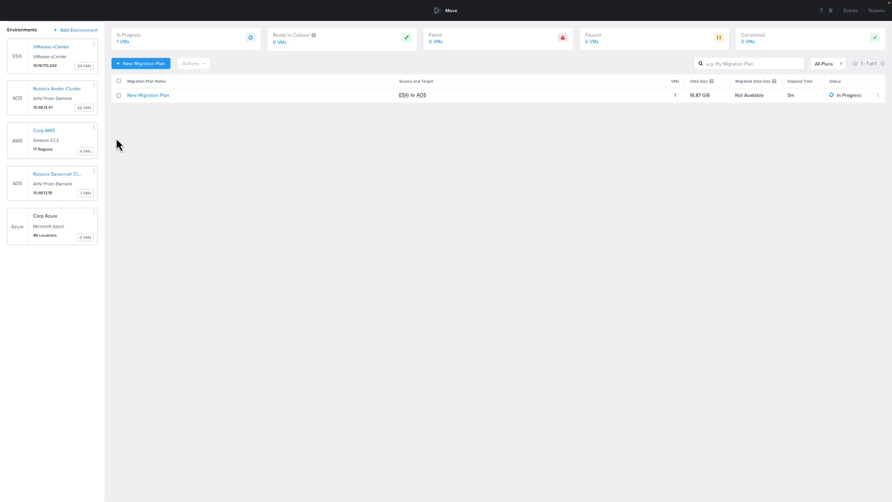
Preview the VMware ESXi and then Nutanix AOS environment types in the Add Environment dialog
{"action": "left_click", "coordinate": [88, 31]}
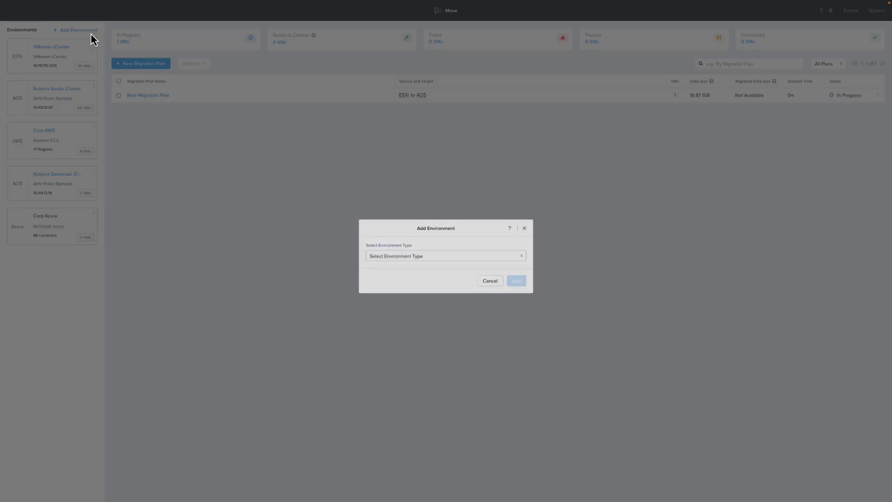
{"action": "left_click", "coordinate": [452, 254]}
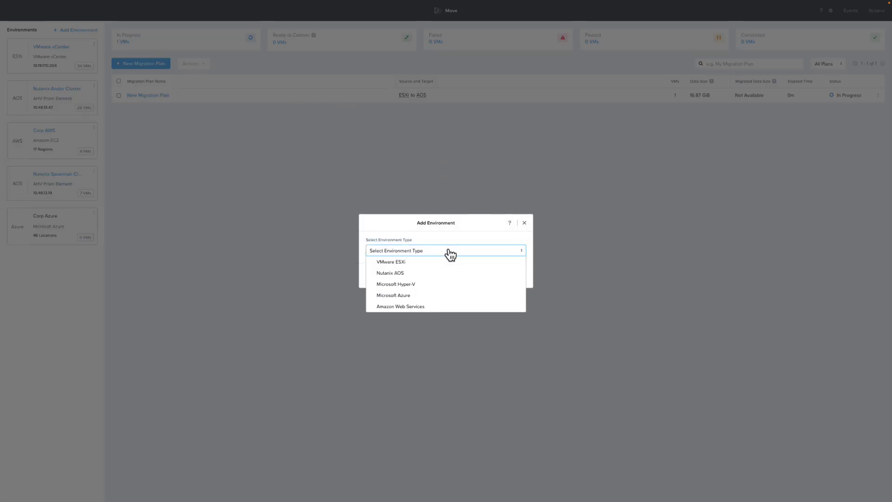
{"action": "left_click", "coordinate": [407, 263]}
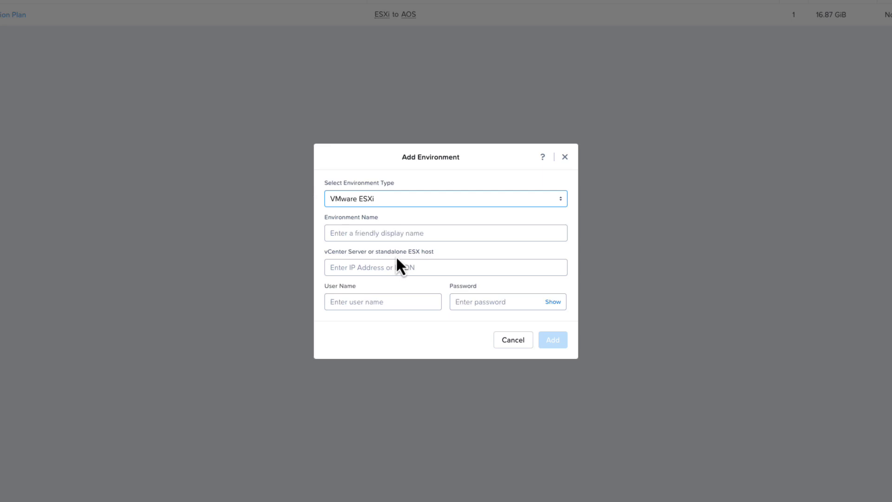
{"action": "left_click", "coordinate": [388, 201]}
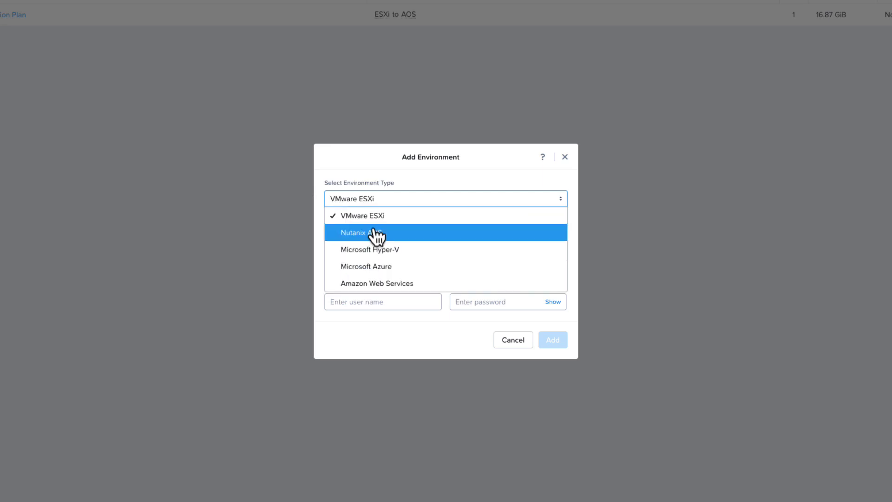
{"action": "left_click", "coordinate": [376, 232]}
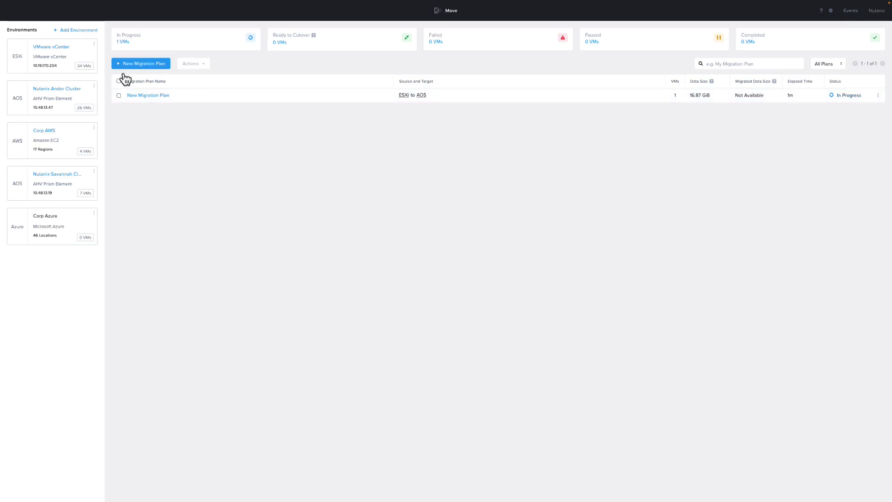
Start a new migration plan with the default name and vCenter Cluster as the source
{"action": "left_click", "coordinate": [150, 65]}
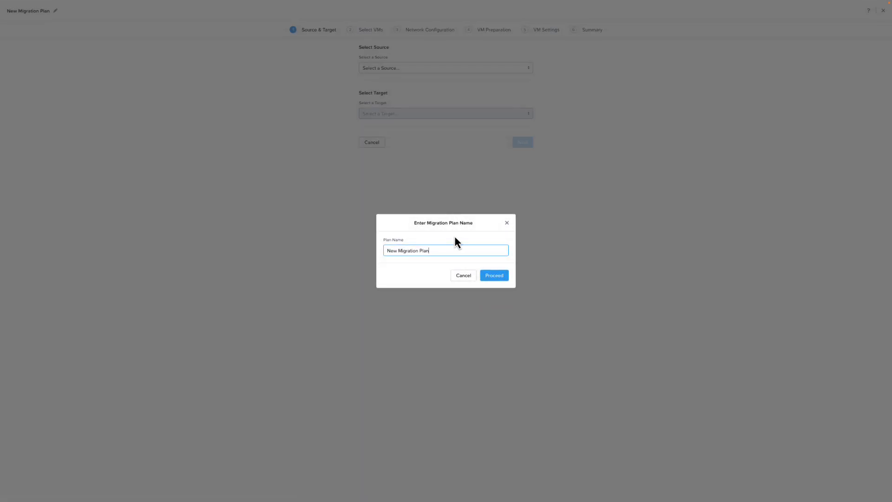
{"action": "left_click", "coordinate": [494, 275]}
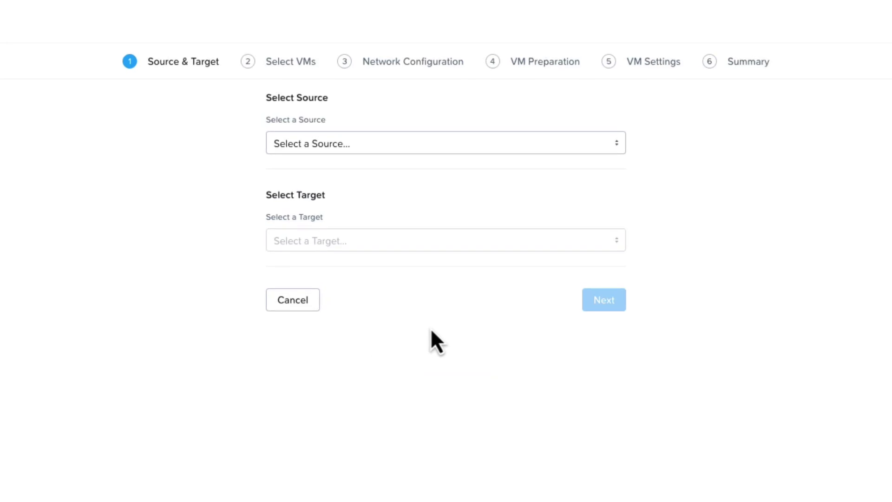
{"action": "left_click", "coordinate": [338, 144]}
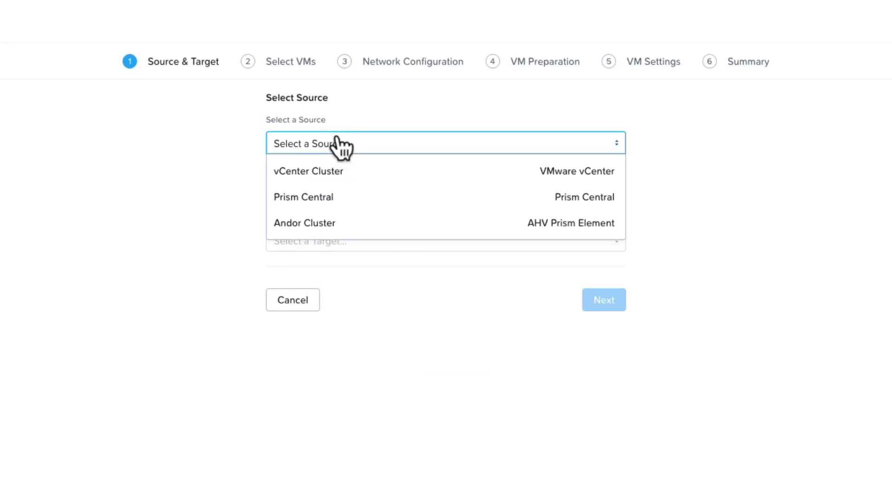
{"action": "left_click", "coordinate": [320, 173]}
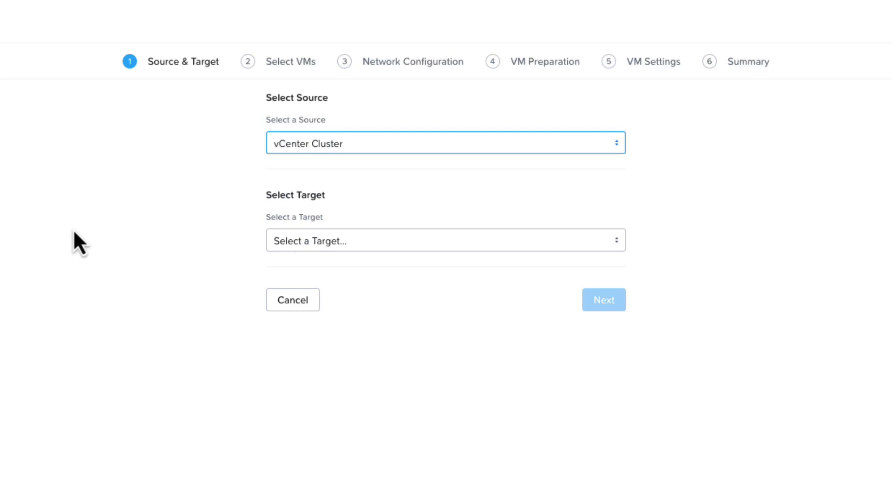
Target Prism Central's Andor cluster, storing migrated VMs in the default container
{"action": "left_click", "coordinate": [398, 244]}
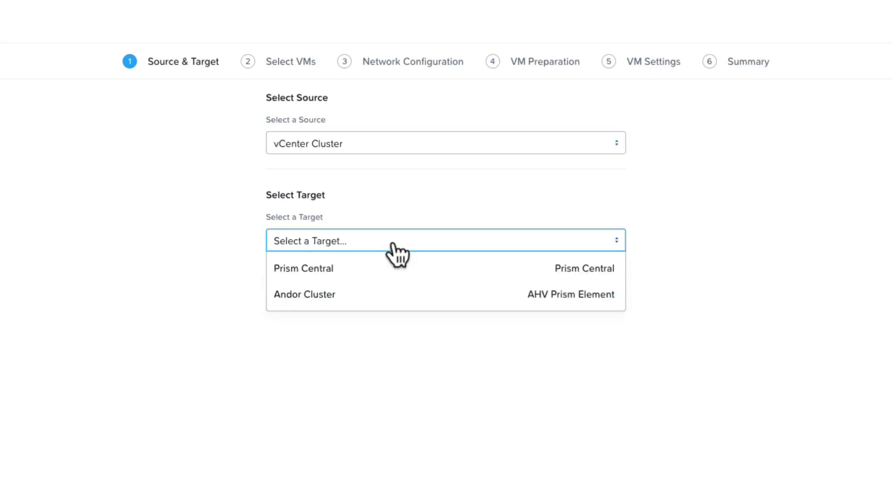
{"action": "left_click", "coordinate": [305, 271]}
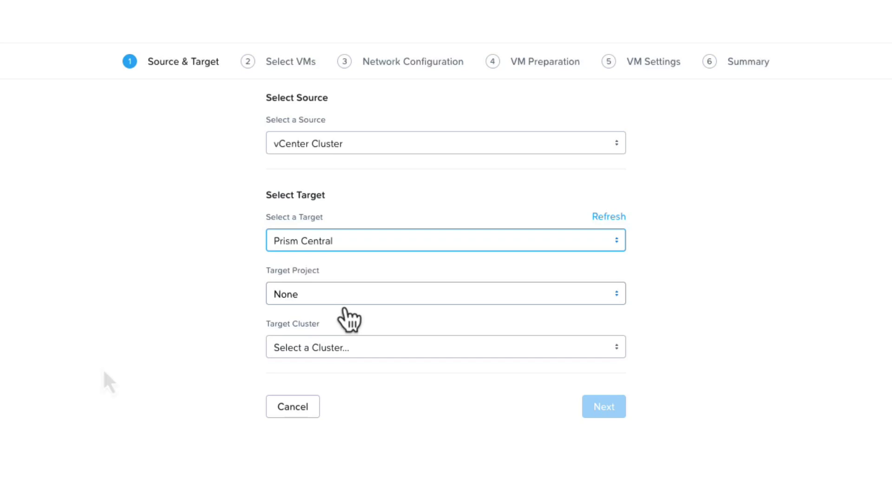
{"action": "left_click", "coordinate": [344, 354]}
{"action": "left_click", "coordinate": [320, 373]}
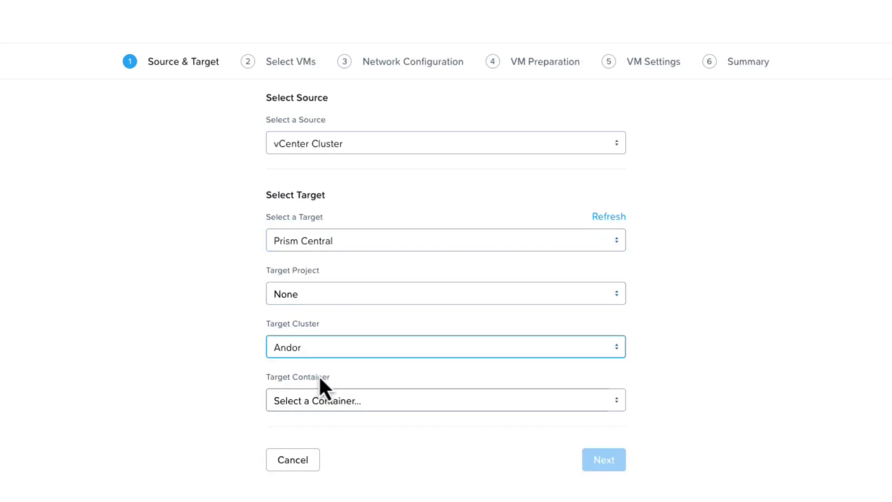
{"action": "left_click", "coordinate": [369, 402]}
{"action": "left_click", "coordinate": [340, 428]}
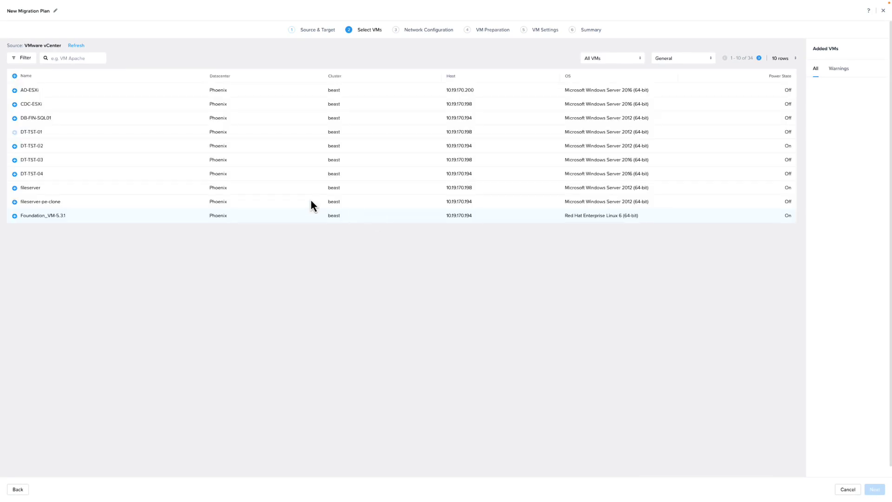
Add DT-TST-02, mapping VM Network to vlan0-managed-andor with vlan135-managed-andor as test network
{"action": "left_click", "coordinate": [14, 147]}
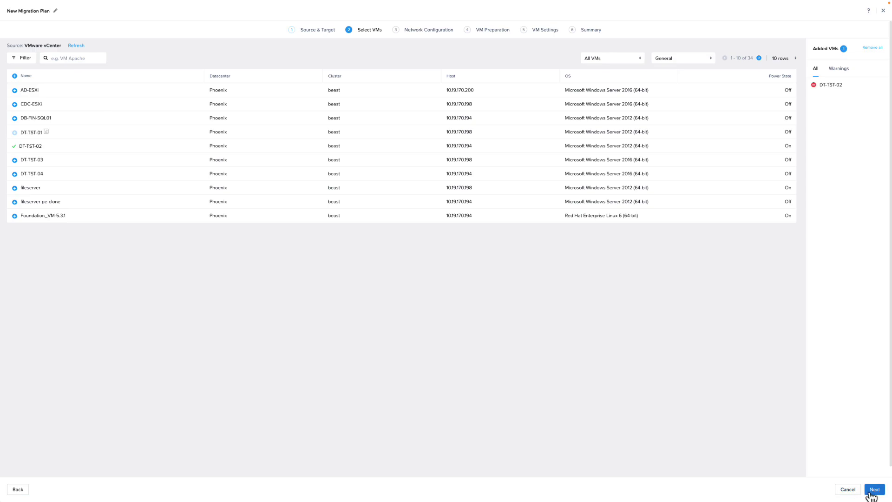
{"action": "left_click", "coordinate": [872, 493]}
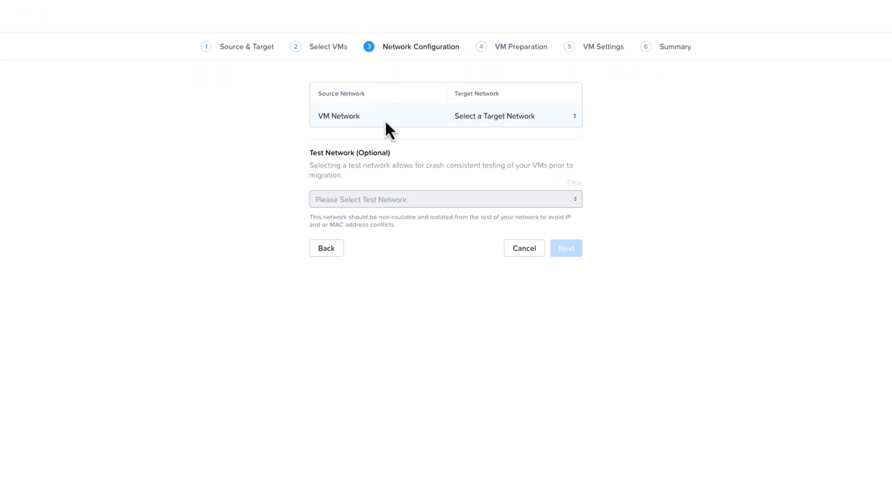
{"action": "left_click", "coordinate": [511, 117]}
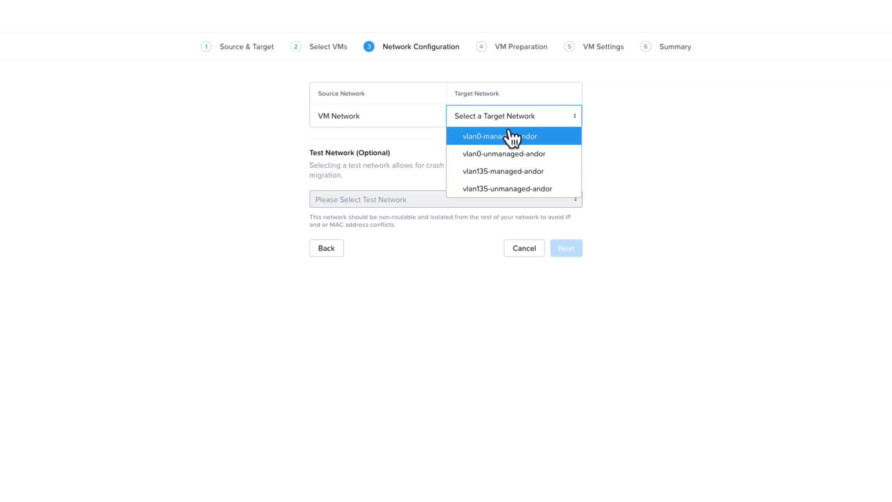
{"action": "left_click", "coordinate": [508, 140]}
{"action": "left_click", "coordinate": [365, 201]}
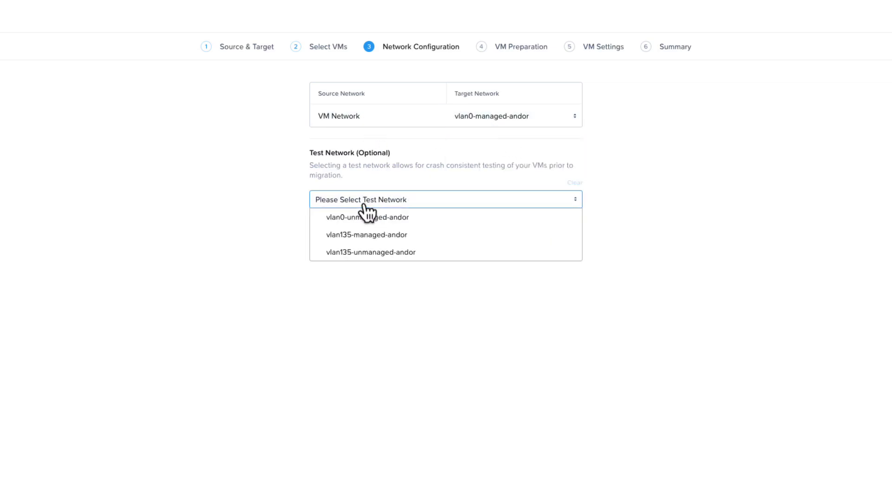
{"action": "left_click", "coordinate": [356, 238]}
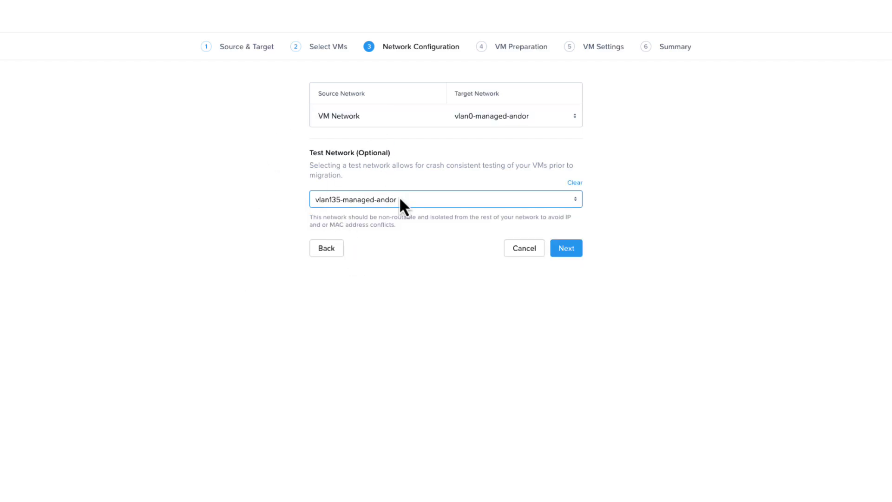
{"action": "left_click", "coordinate": [567, 249]}
Try manual VM preparation mode, then switch it back to automatic
{"action": "left_click", "coordinate": [403, 80]}
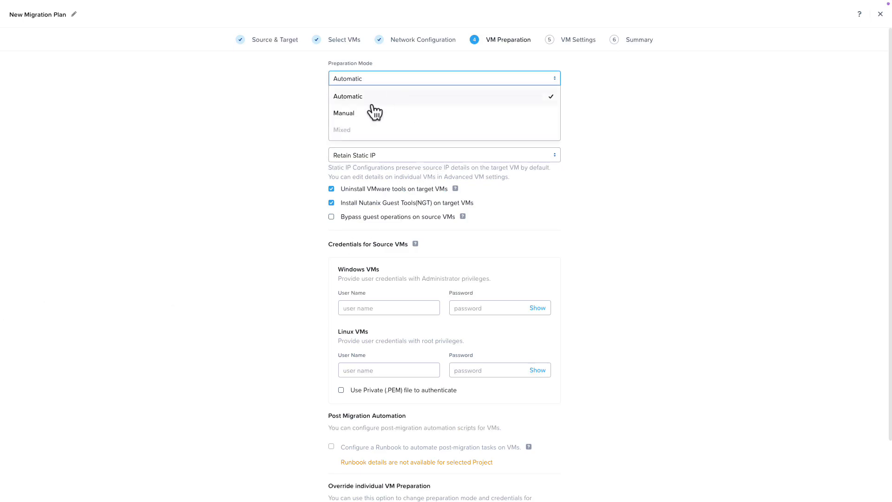
{"action": "left_click", "coordinate": [375, 113]}
{"action": "scroll", "coordinate": [235, 307], "scroll_direction": "down", "scroll_amount": 2}
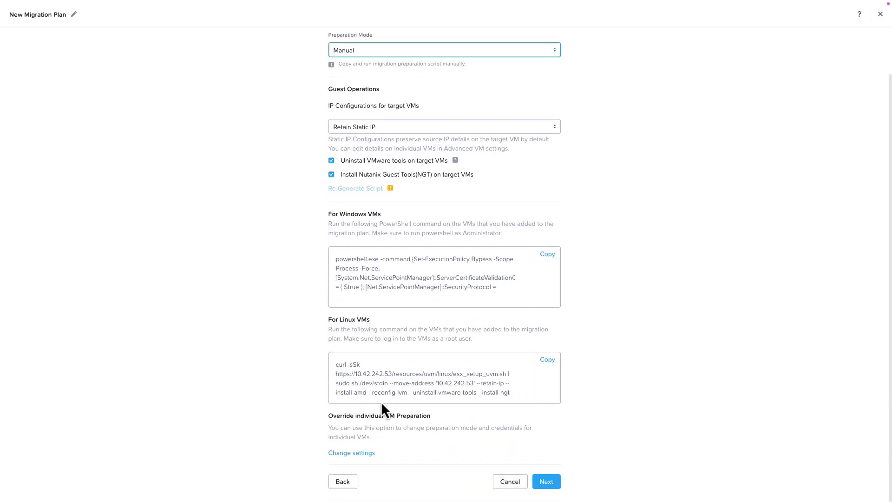
{"action": "scroll", "coordinate": [415, 284], "scroll_direction": "down", "scroll_amount": 3}
{"action": "scroll", "coordinate": [235, 411], "scroll_direction": "up", "scroll_amount": 2}
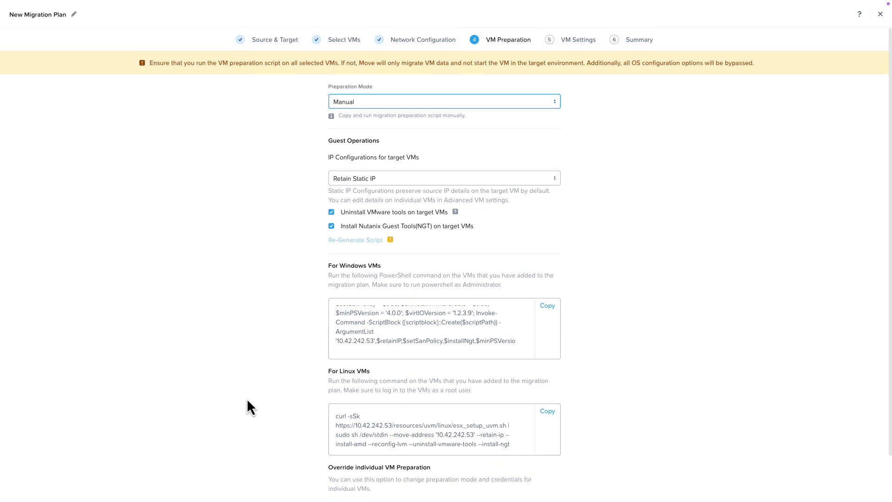
{"action": "left_click", "coordinate": [357, 105]}
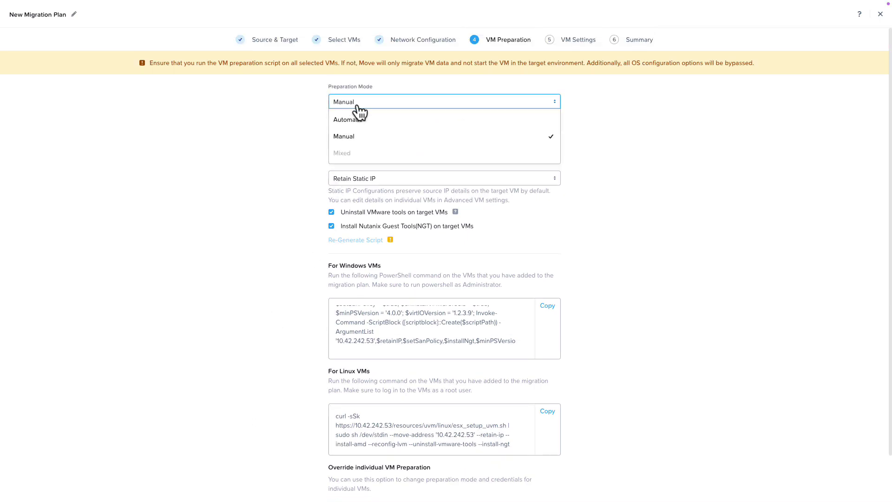
{"action": "left_click", "coordinate": [346, 118]}
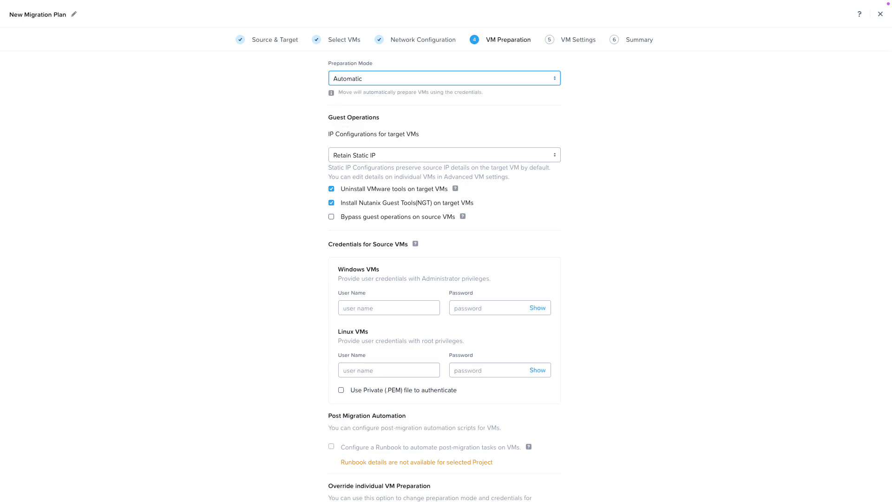
{"action": "scroll", "coordinate": [60, 407], "scroll_direction": "down", "scroll_amount": 2}
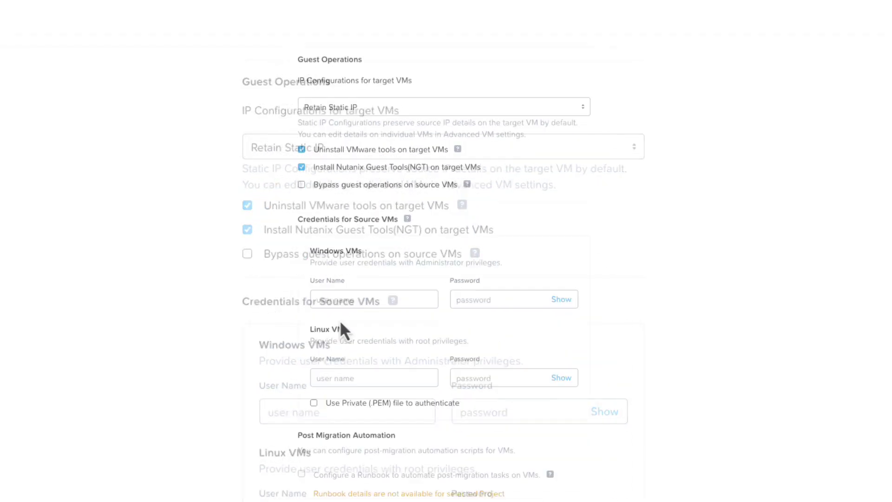
Enter the Windows source VM user name 'administrator' and its password, then continue to VM Settings
{"action": "left_click", "coordinate": [316, 411]}
{"action": "type", "text": "administrator"}
{"action": "key", "text": "Tab"}
{"action": "type", "text": "nutanix/4u"}
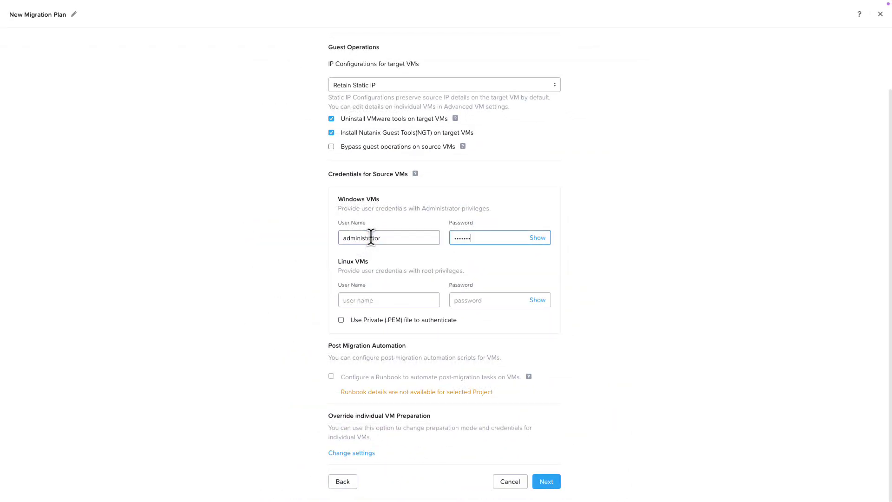
{"action": "key", "text": "Tab"}
{"action": "left_click", "coordinate": [546, 482]}
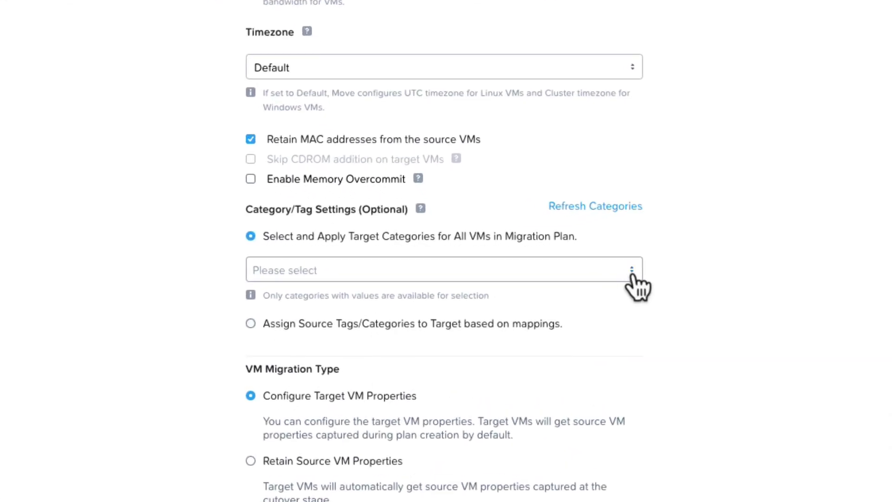
Browse the target category list and close it without choosing anything
{"action": "left_click", "coordinate": [633, 270]}
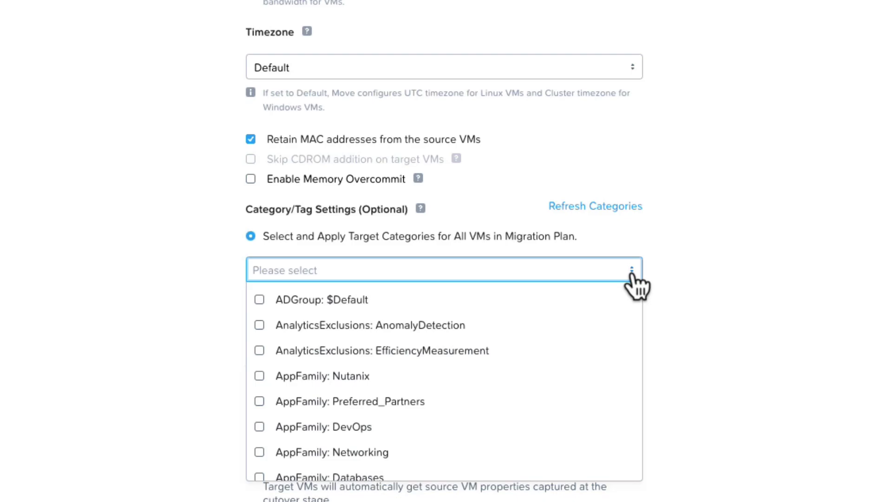
{"action": "scroll", "coordinate": [635, 305], "scroll_direction": "down", "scroll_amount": 10}
{"action": "scroll", "coordinate": [600, 346], "scroll_direction": "up", "scroll_amount": 10}
{"action": "left_click", "coordinate": [813, 265]}
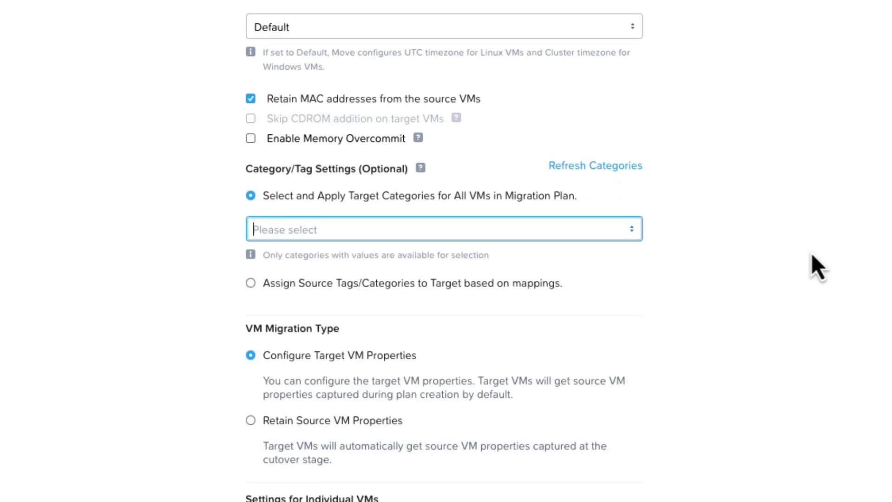
Add a mapping from source tag Windows Servers: WindowsVM to target category AppType: Default
{"action": "left_click", "coordinate": [250, 284]}
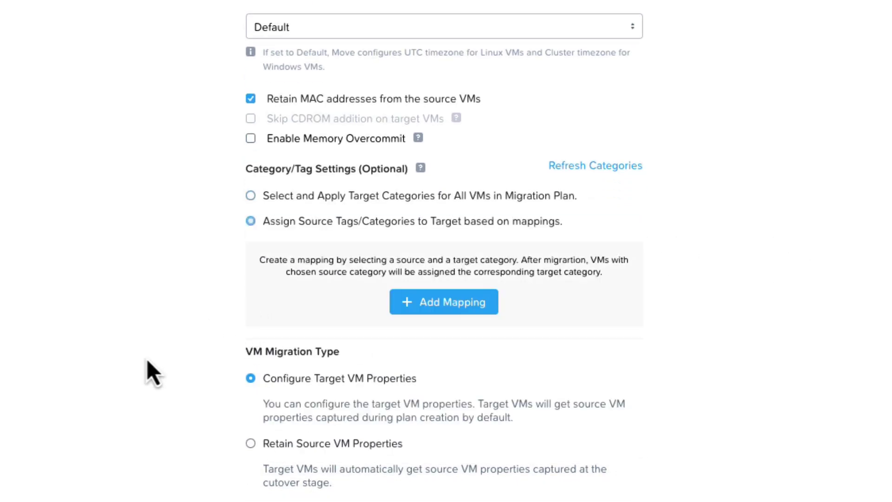
{"action": "left_click", "coordinate": [474, 304]}
{"action": "left_click", "coordinate": [341, 336]}
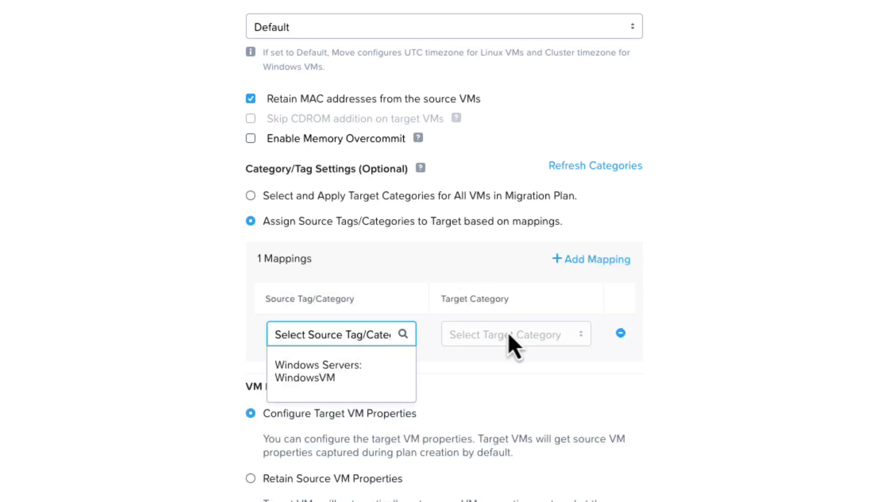
{"action": "left_click", "coordinate": [307, 377]}
{"action": "left_click", "coordinate": [544, 413]}
{"action": "scroll", "coordinate": [515, 465], "scroll_direction": "down", "scroll_amount": 5}
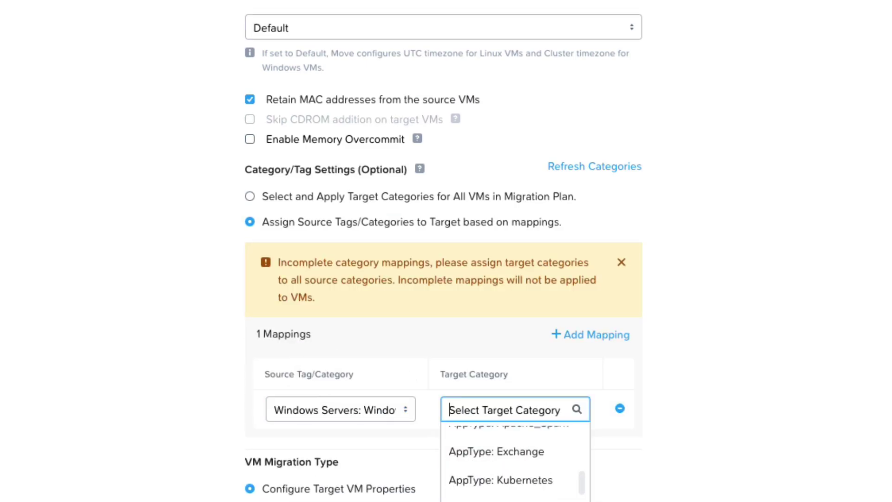
{"action": "scroll", "coordinate": [516, 493], "scroll_direction": "up", "scroll_amount": 2}
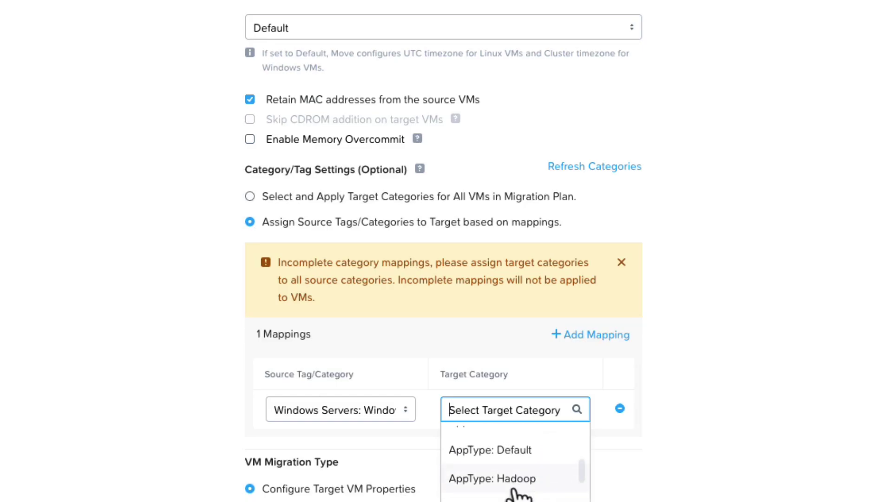
{"action": "left_click", "coordinate": [515, 484]}
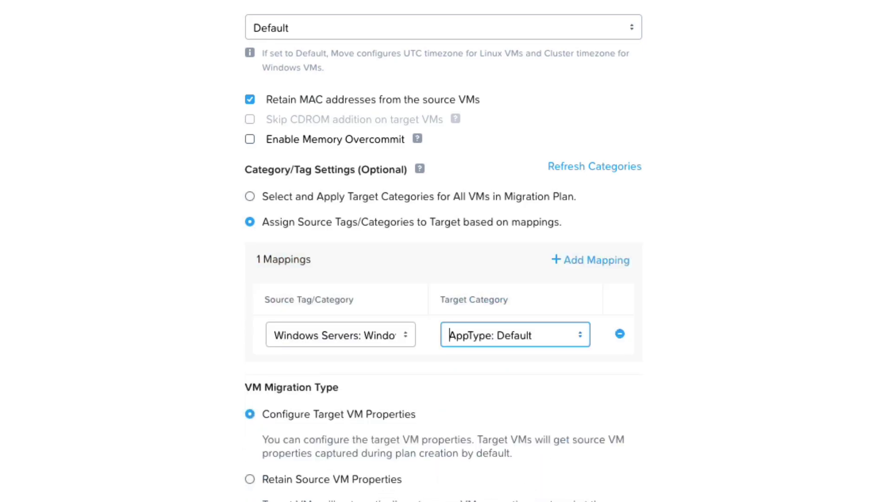
{"action": "scroll", "coordinate": [229, 408], "scroll_direction": "down", "scroll_amount": 1}
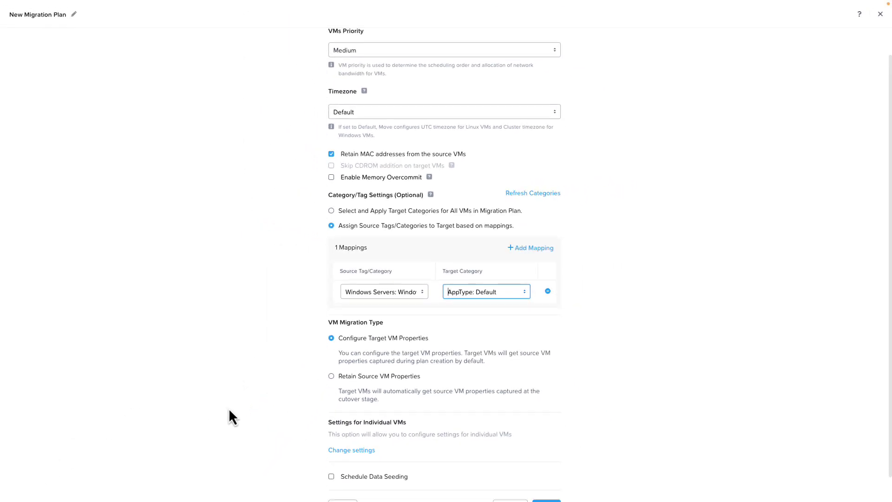
{"action": "scroll", "coordinate": [229, 408], "scroll_direction": "down", "scroll_amount": 1}
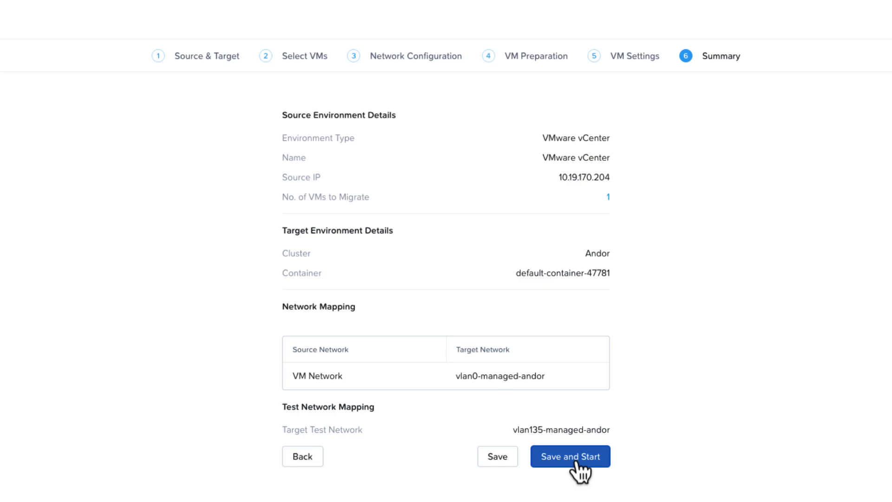
Save and start the plan, then wait until the dashboard shows it in progress
{"action": "left_click", "coordinate": [576, 460]}
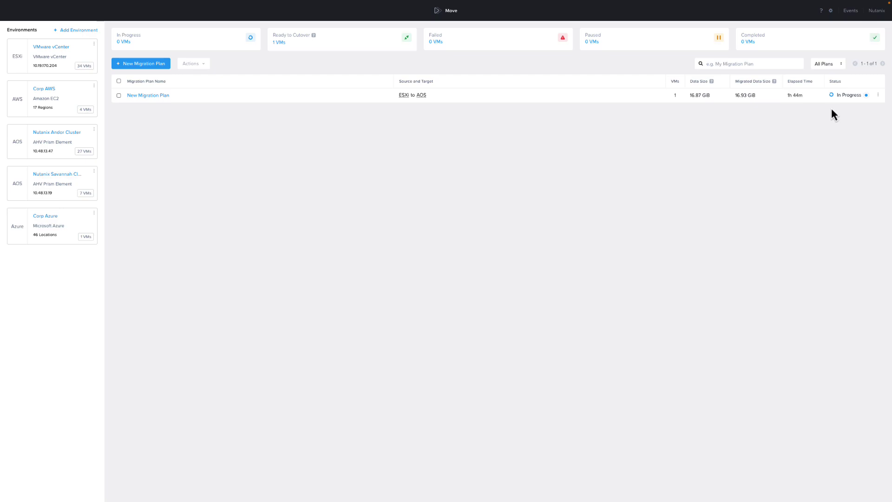
{"action": "mouse_move", "coordinate": [835, 100]}
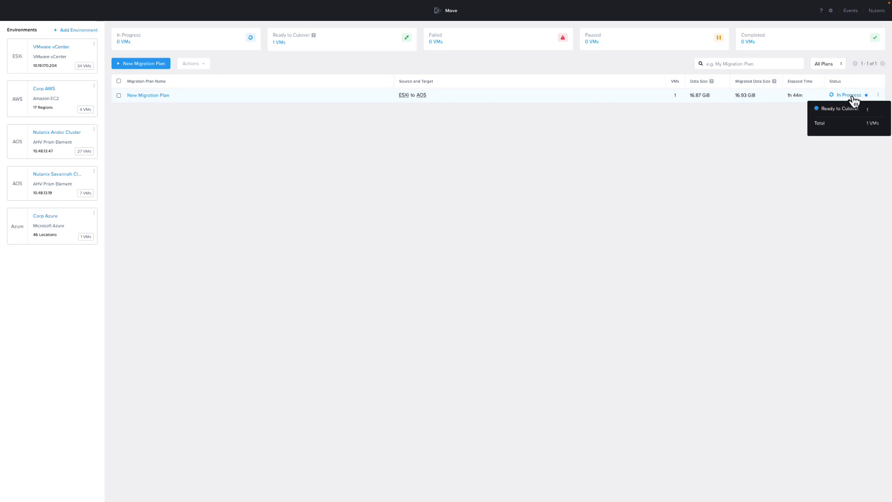
Select DT-TST-01 in the plan and apply 4 vCPUs and 8 GiB memory to its target VM
{"action": "left_click", "coordinate": [854, 97]}
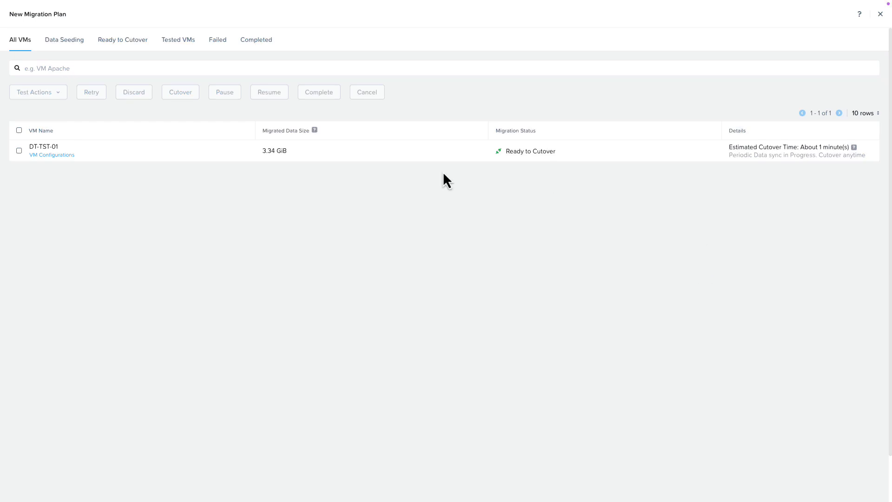
{"action": "left_click", "coordinate": [19, 151]}
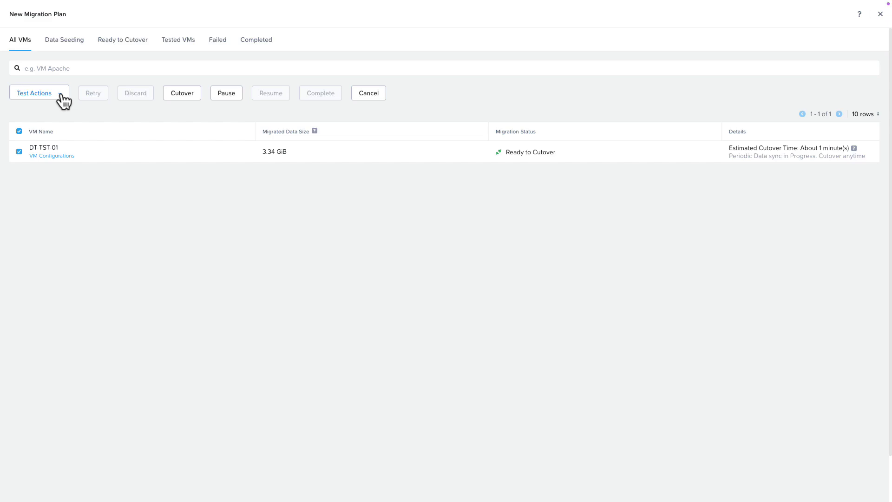
{"action": "left_click", "coordinate": [49, 157]}
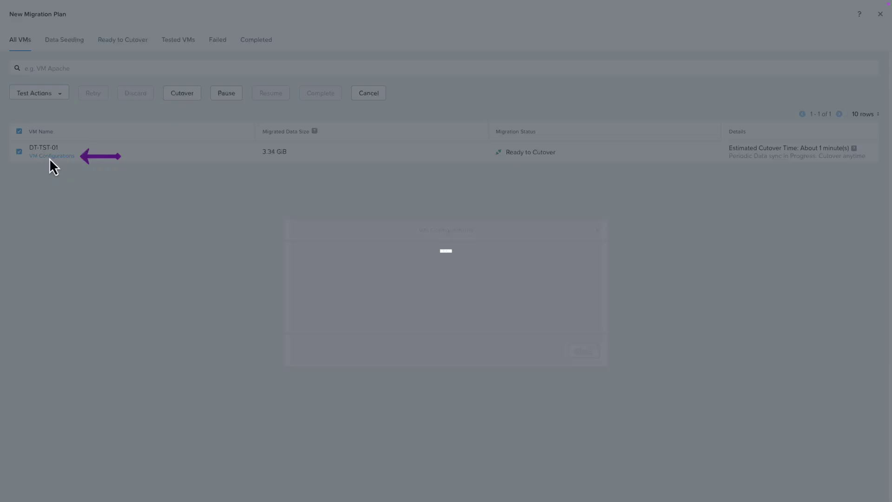
{"action": "left_click", "coordinate": [589, 264]}
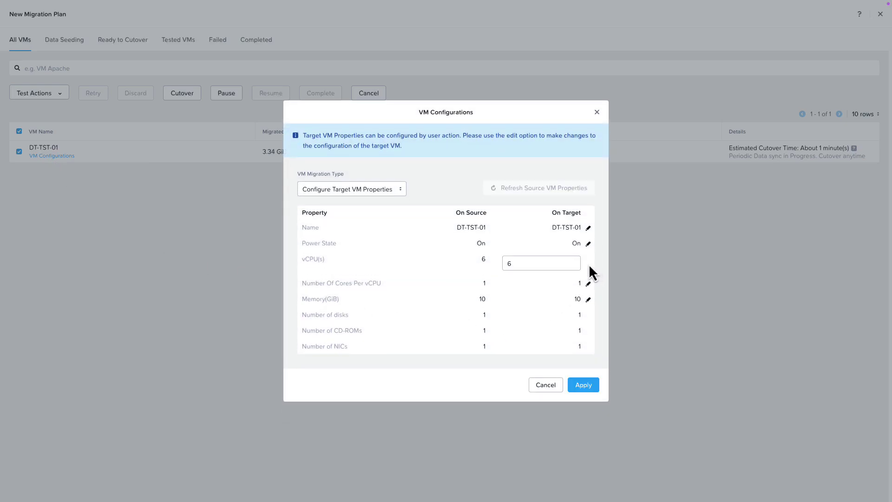
{"action": "left_click_drag", "start_coordinate": [522, 263], "coordinate": [484, 279]}
{"action": "left_click", "coordinate": [589, 300]}
{"action": "left_click_drag", "start_coordinate": [521, 298], "coordinate": [449, 309]}
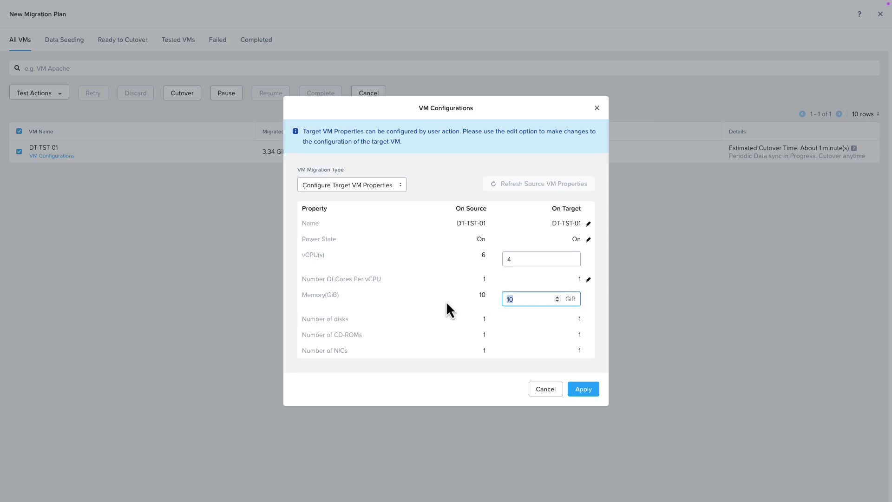
{"action": "type", "text": "8"}
{"action": "left_click", "coordinate": [588, 393]}
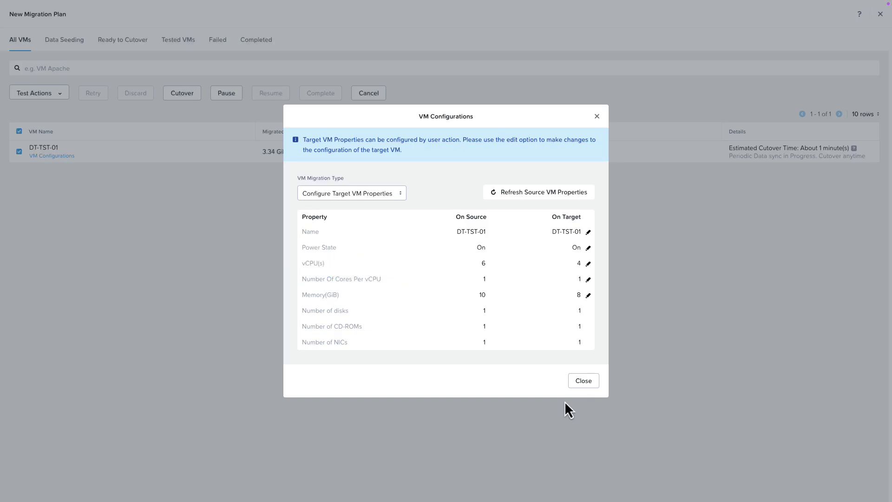
Close the VM configuration window and confirm the cutover of DT-TST-01
{"action": "left_click", "coordinate": [583, 380]}
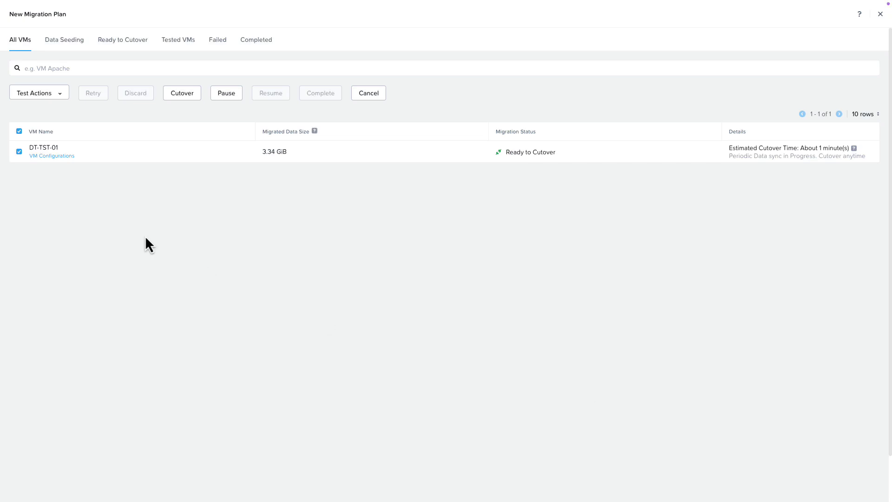
{"action": "left_click", "coordinate": [180, 94]}
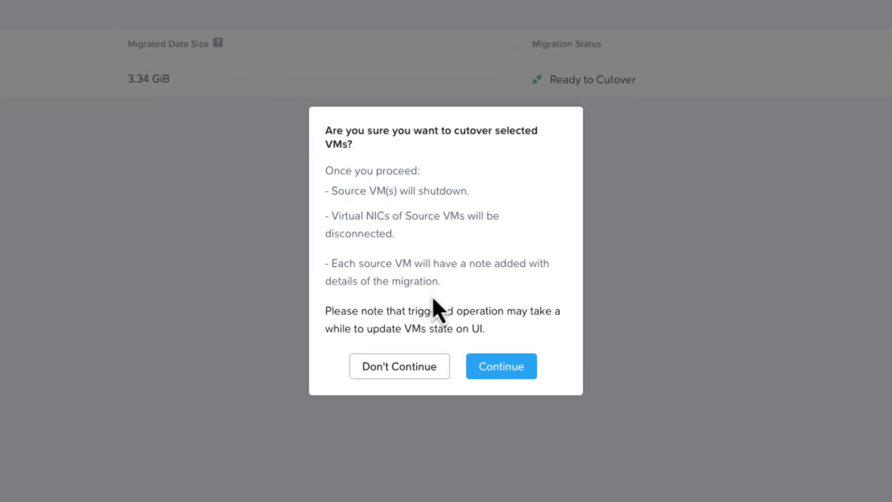
{"action": "left_click", "coordinate": [517, 369]}
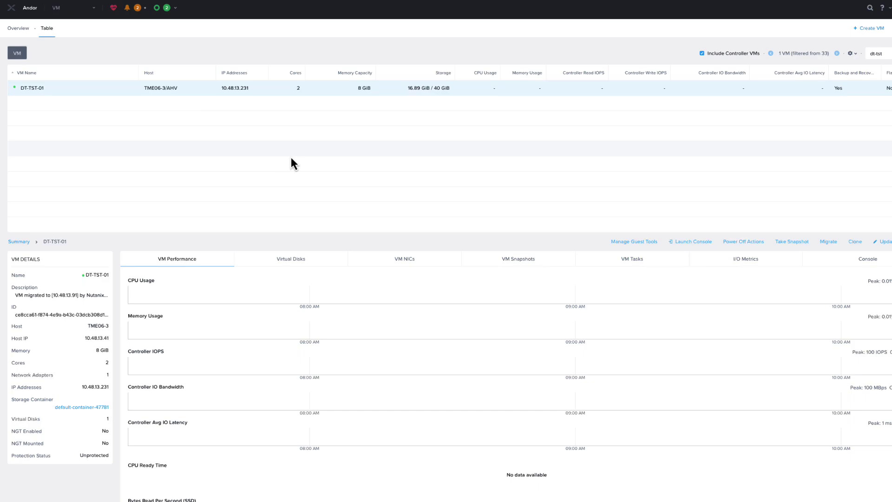
Select DT-TST-01 in Prism Element's VM table to review its live performance
{"action": "left_click", "coordinate": [16, 90]}
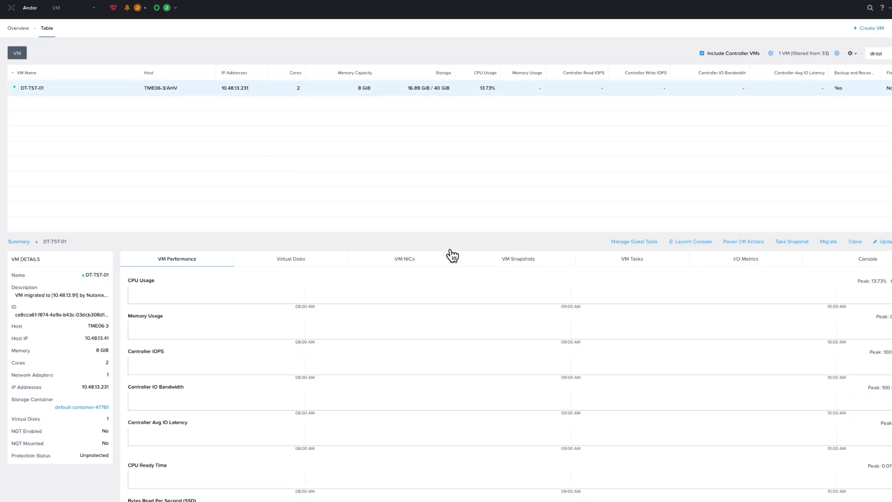